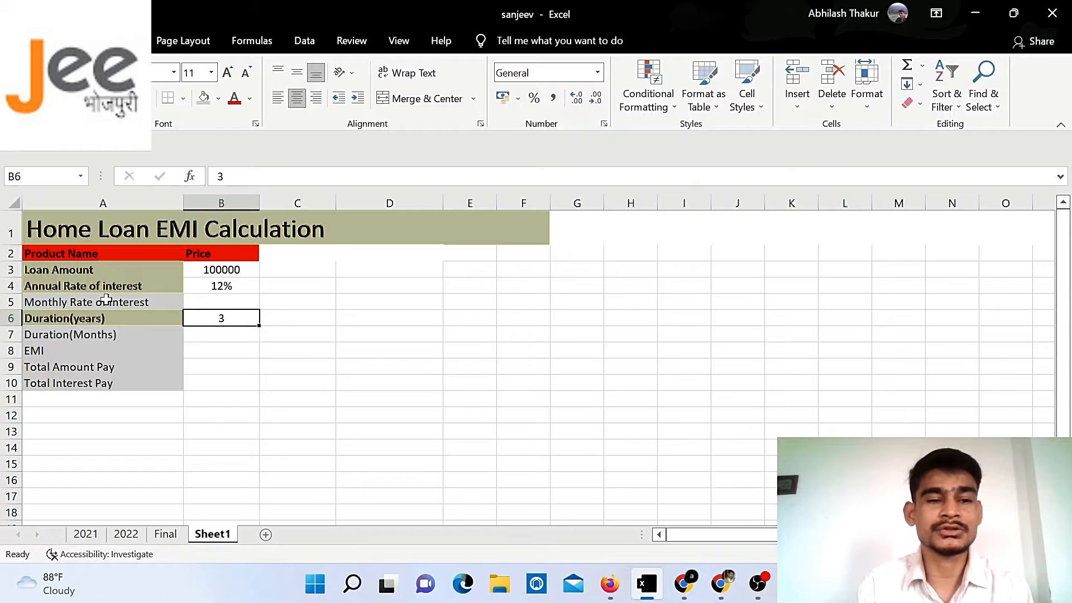
Step: Calculate the monthly rate of interest in B5 by dividing the annual rate by 12 with =B4/12
left_click(244, 288)
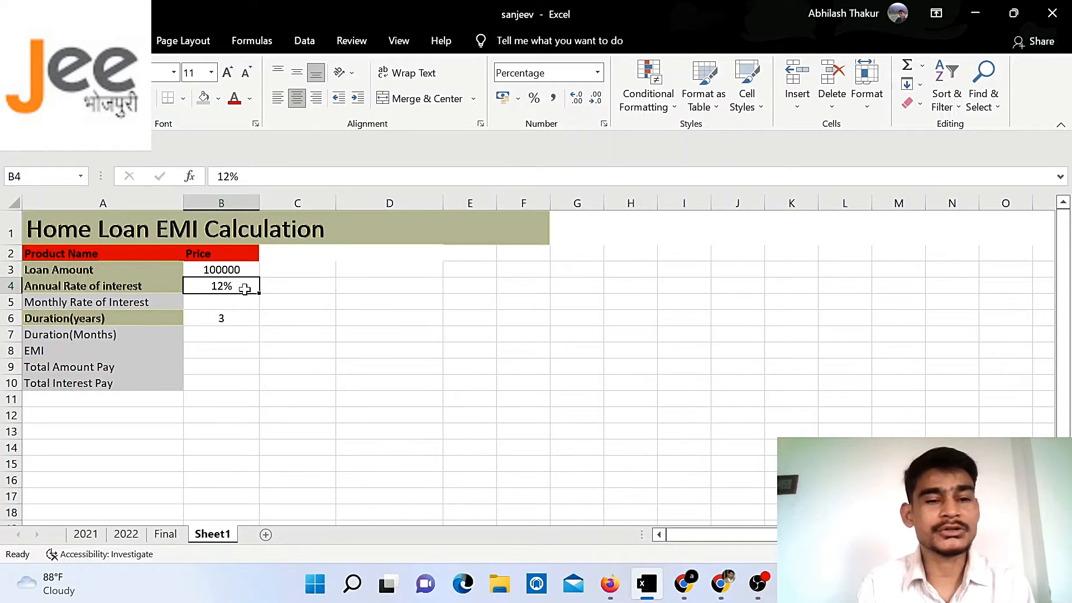
left_click(235, 304)
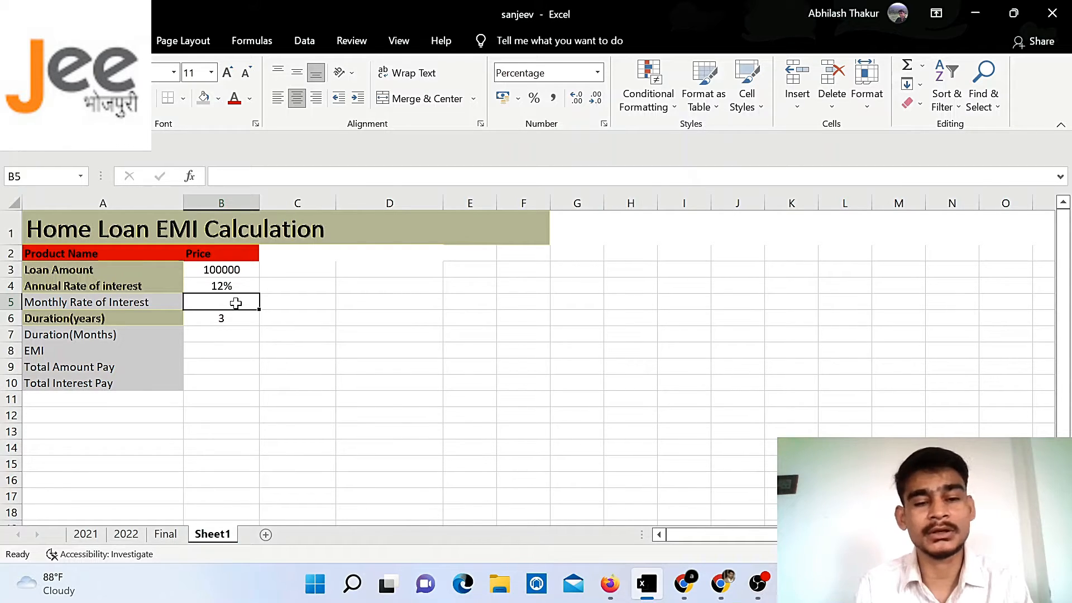
type("=")
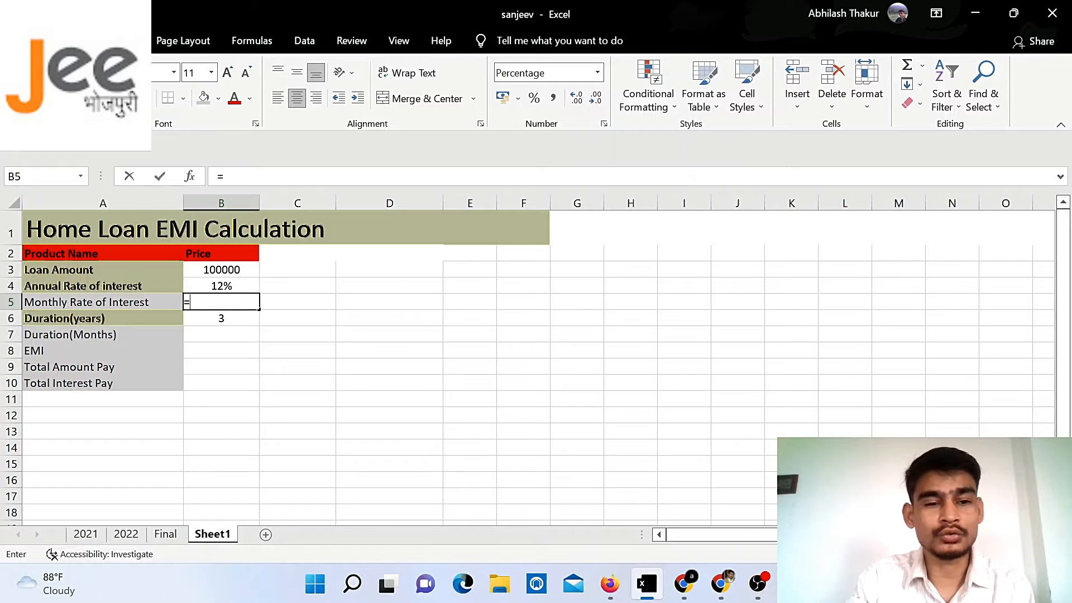
left_click(242, 283)
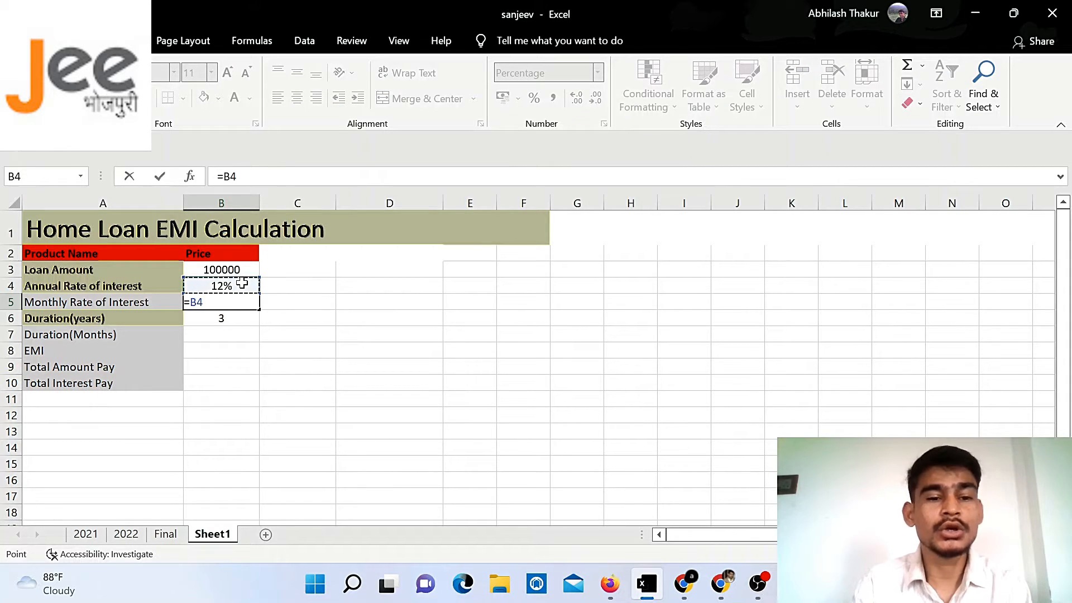
type("/12")
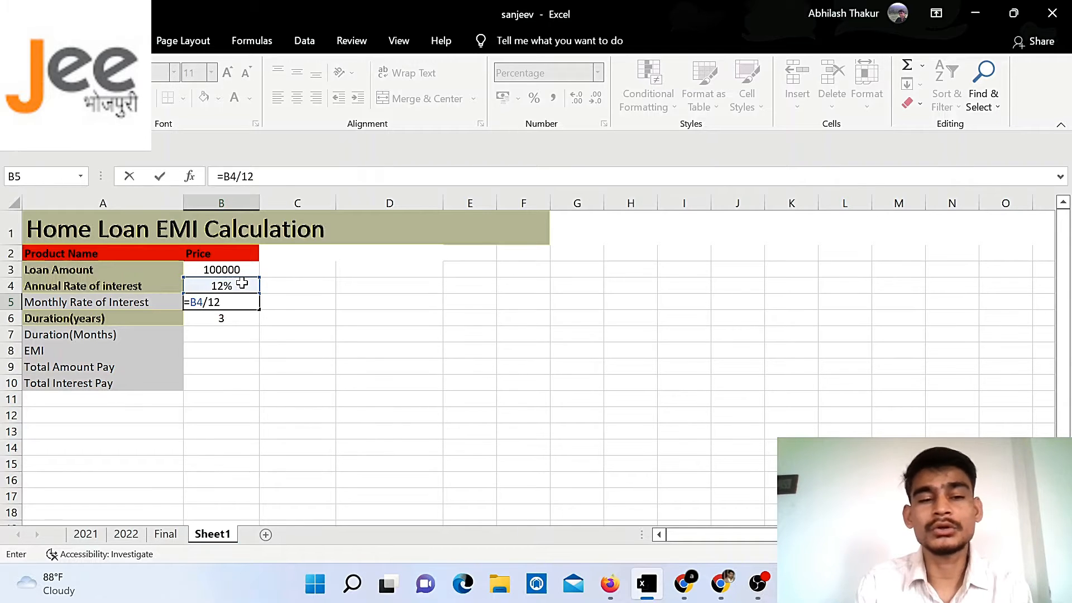
key("Return")
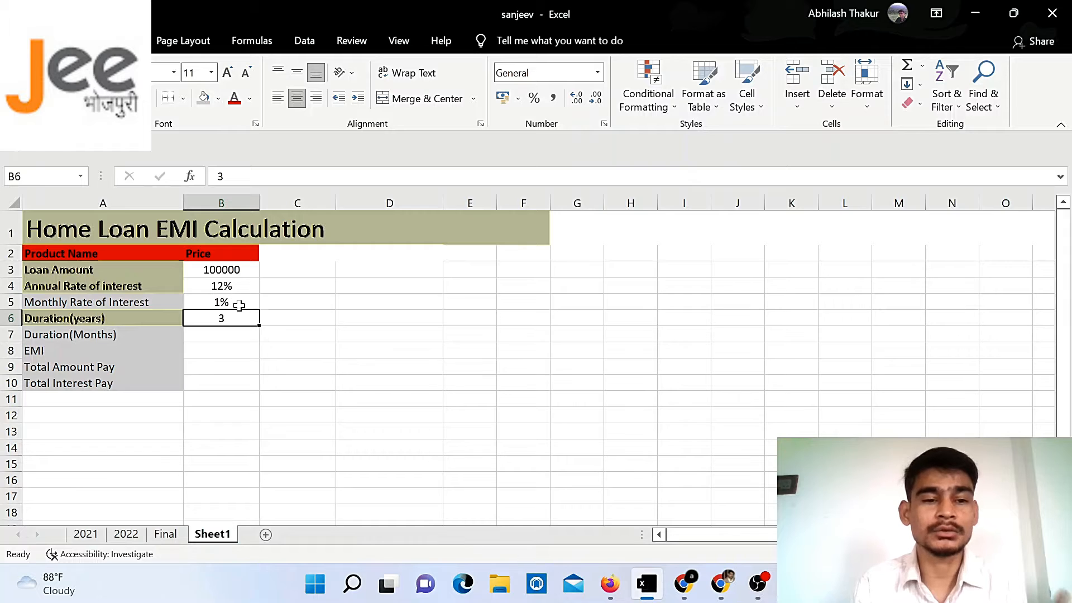
left_click(239, 305)
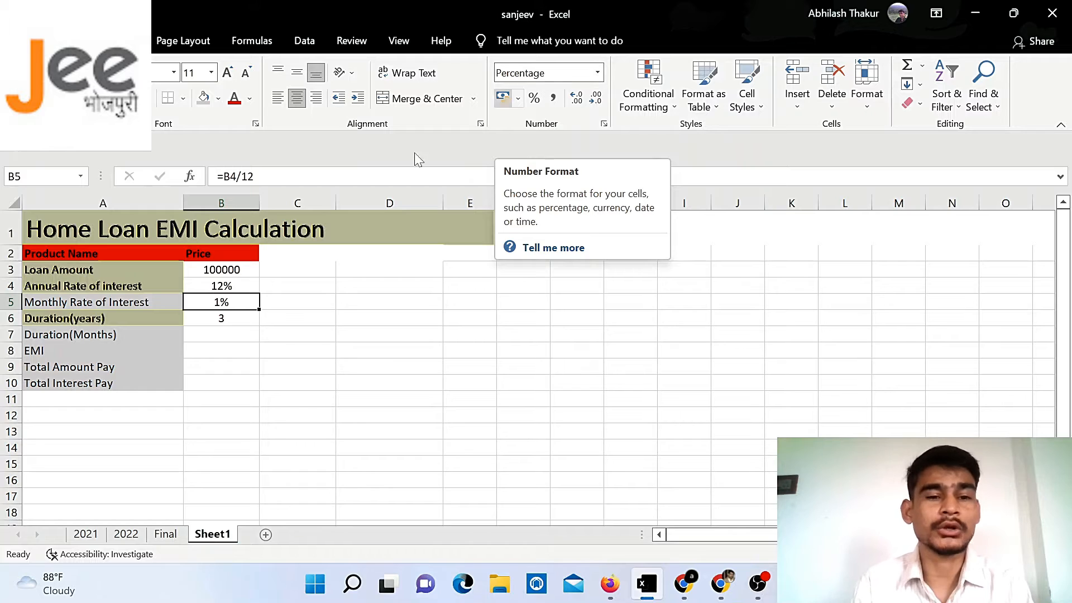
Step: Calculate the loan duration in months in B7 by multiplying the years by 12 with =B6*12
left_click(232, 319)
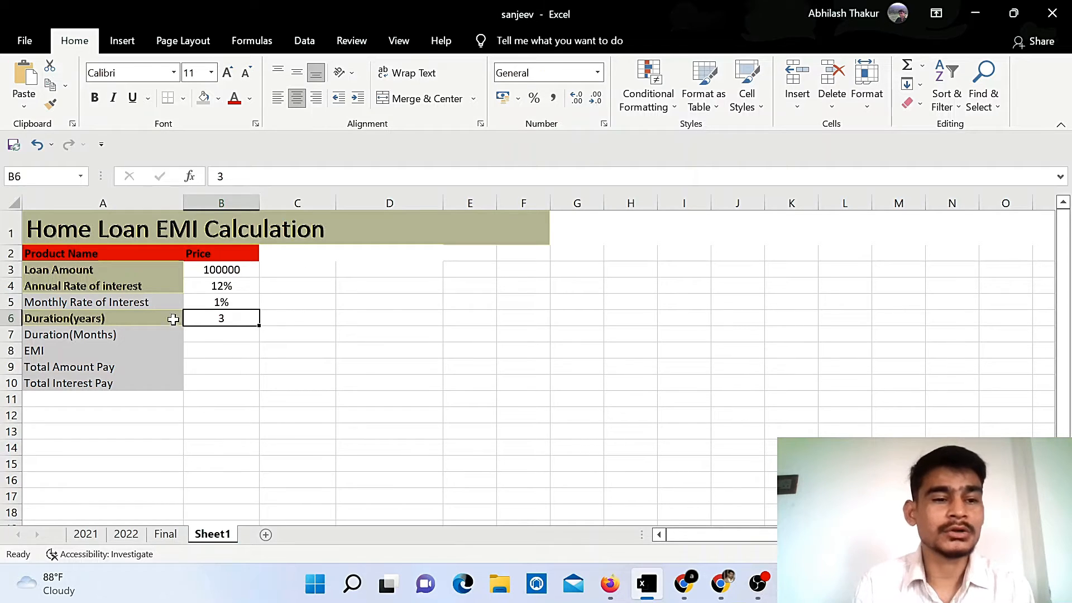
left_click(222, 336)
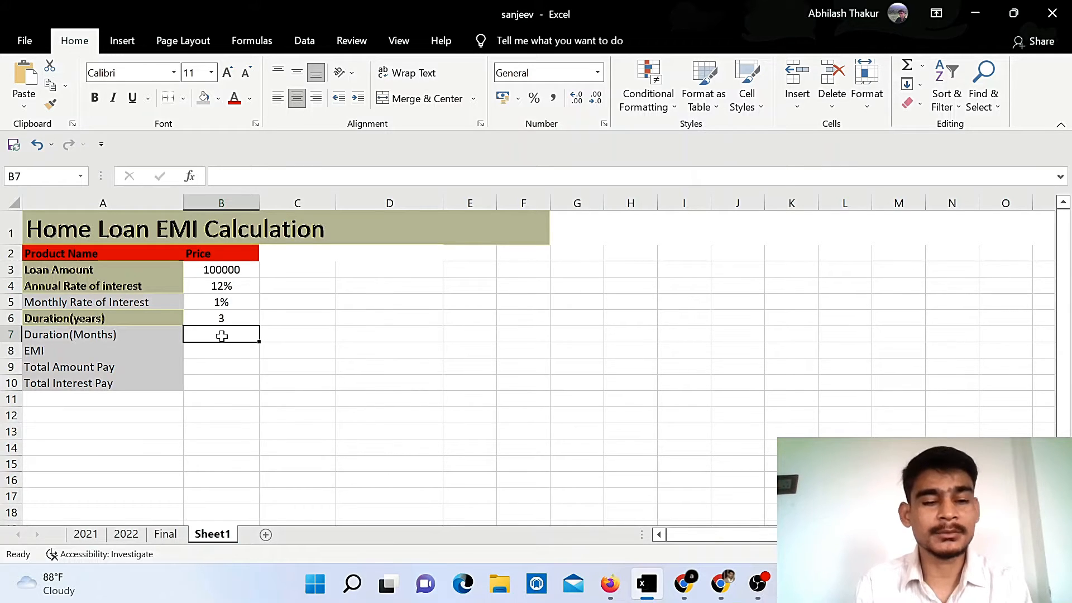
type("=")
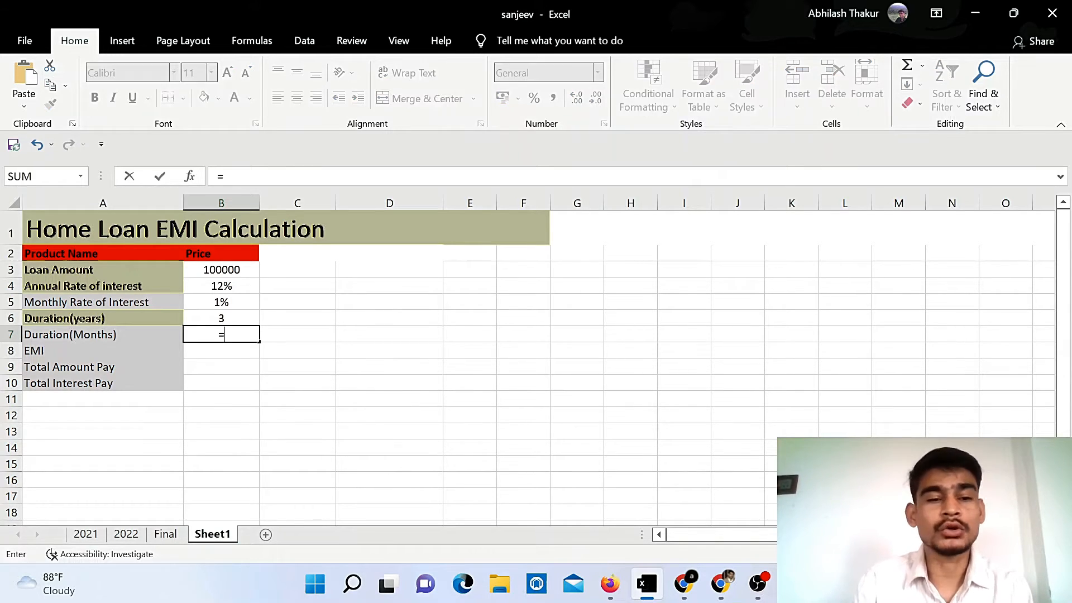
left_click(223, 317)
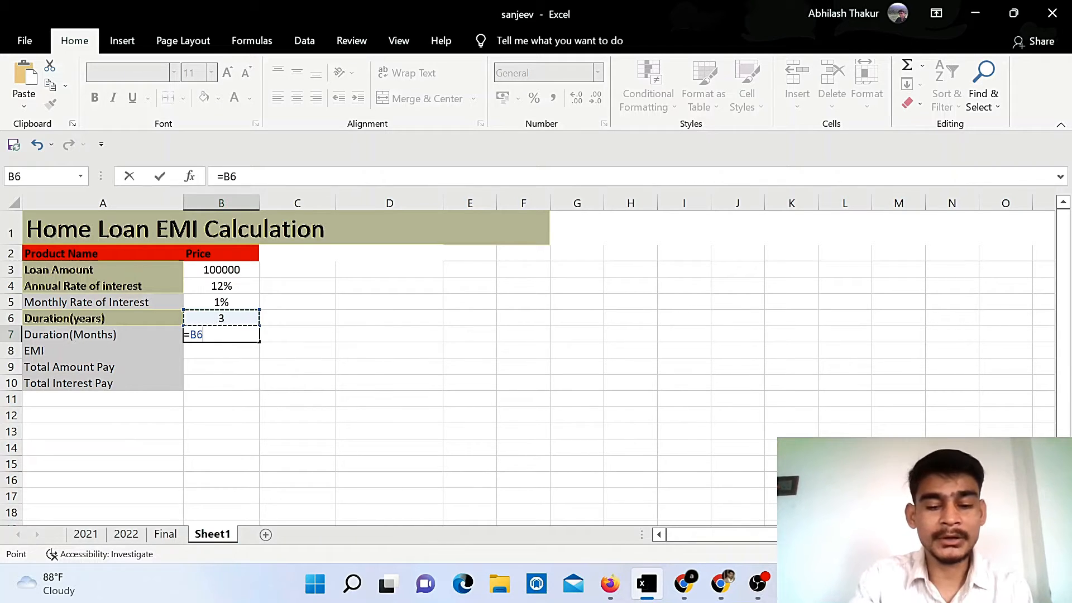
type("*12")
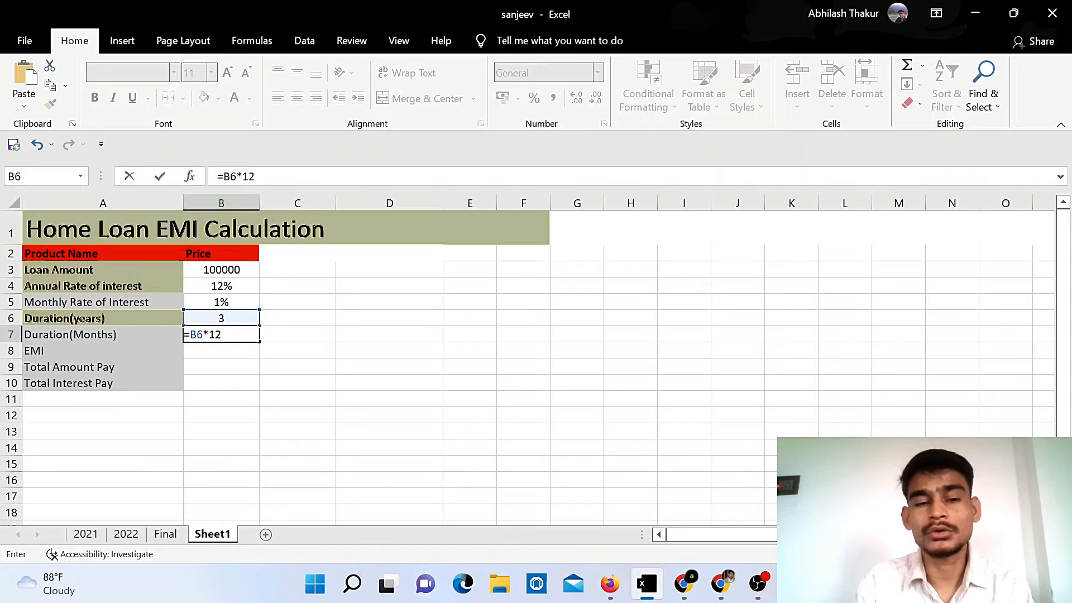
key("Return")
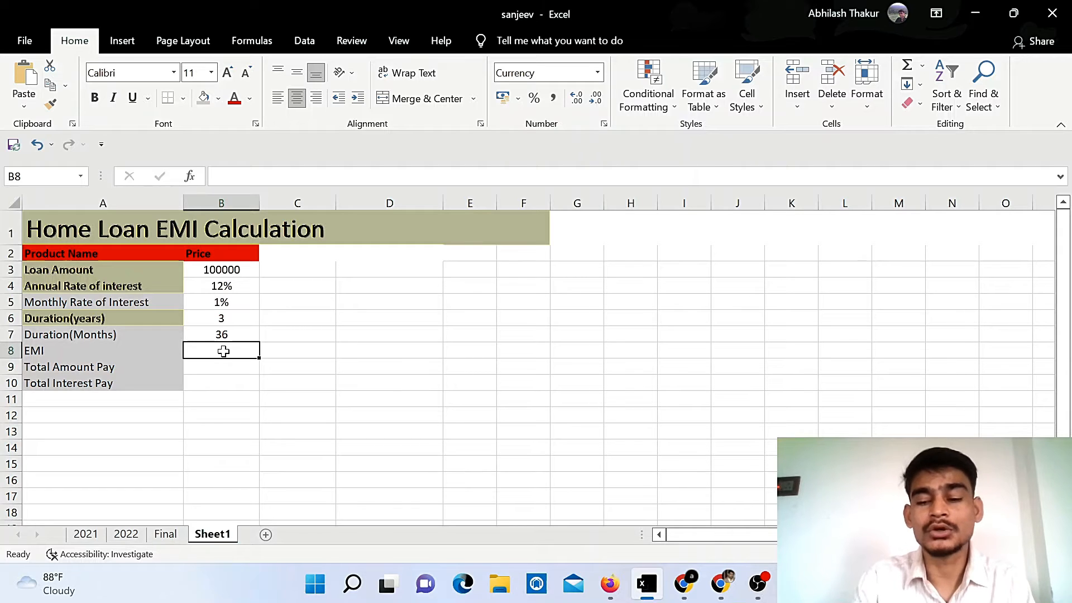
Step: Calculate the EMI in B8 from the monthly rate, duration in months and loan amount with =PMT(B5,B7,B3)
type("=PMT")
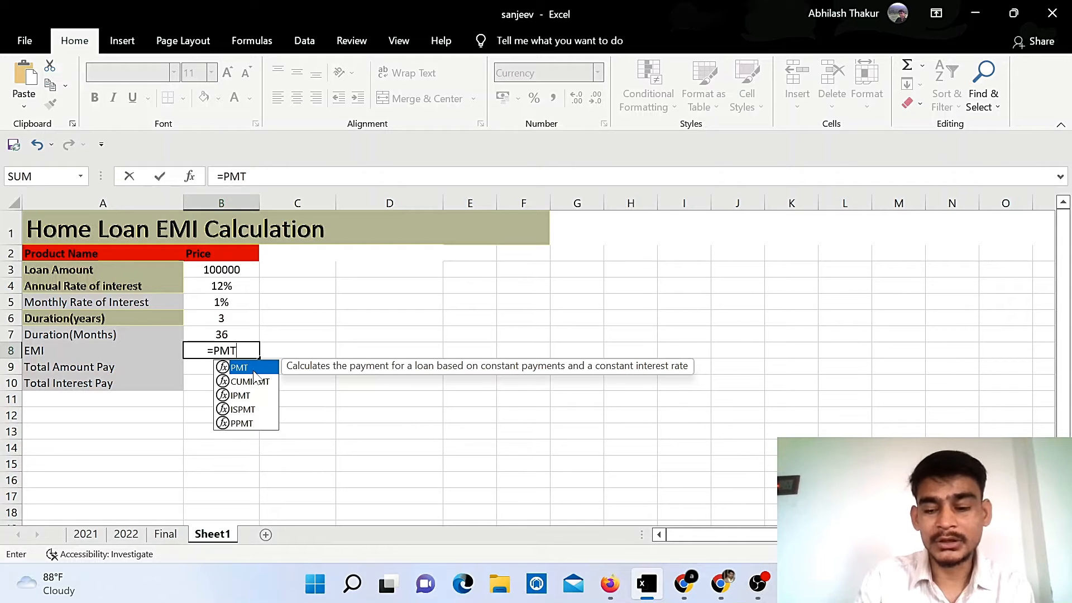
type("(")
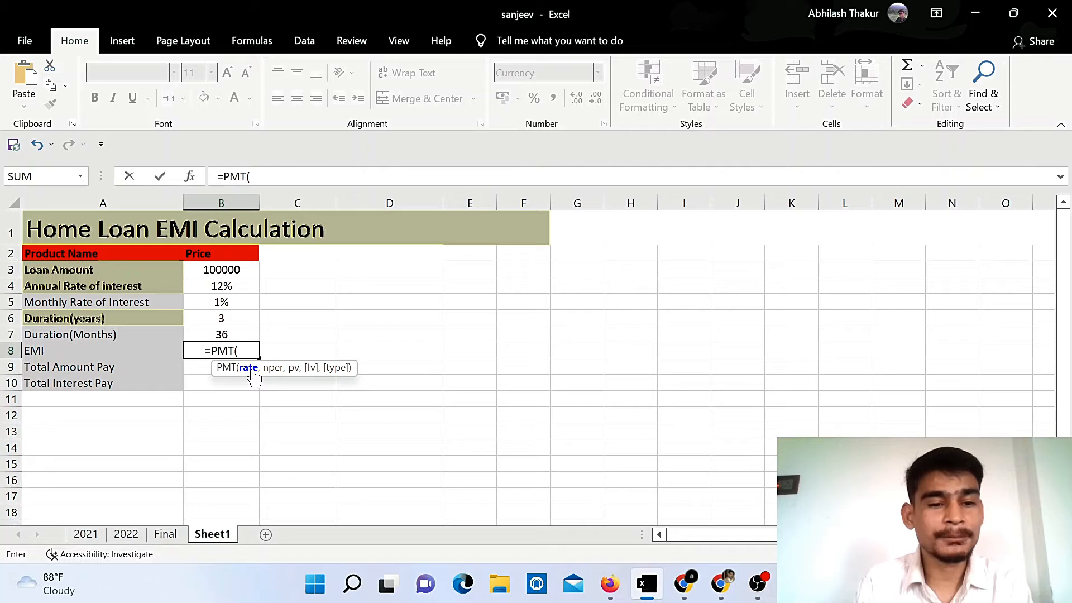
left_click(241, 302)
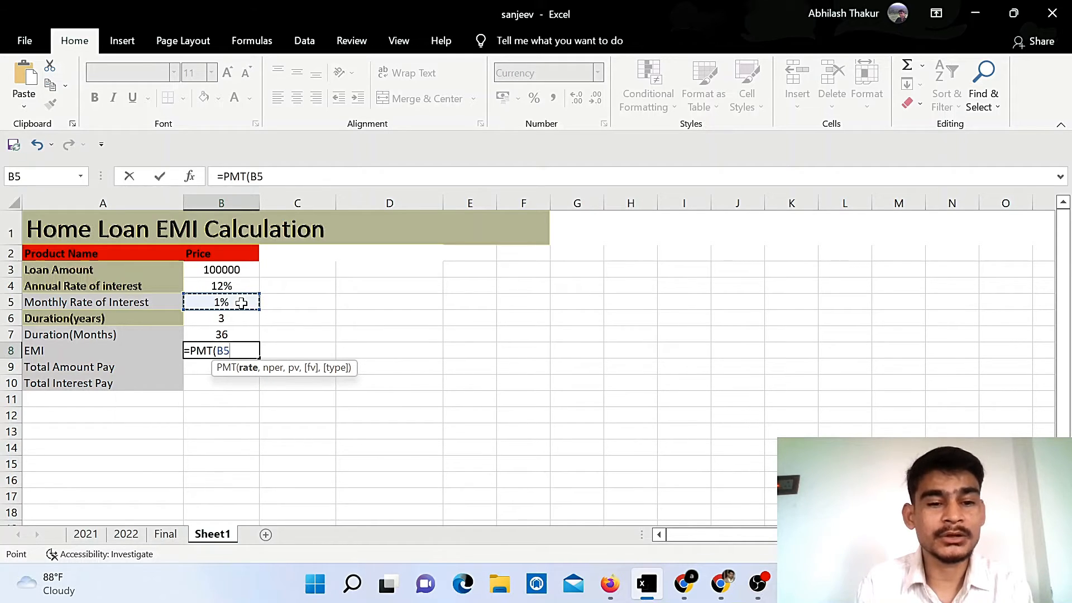
type(",")
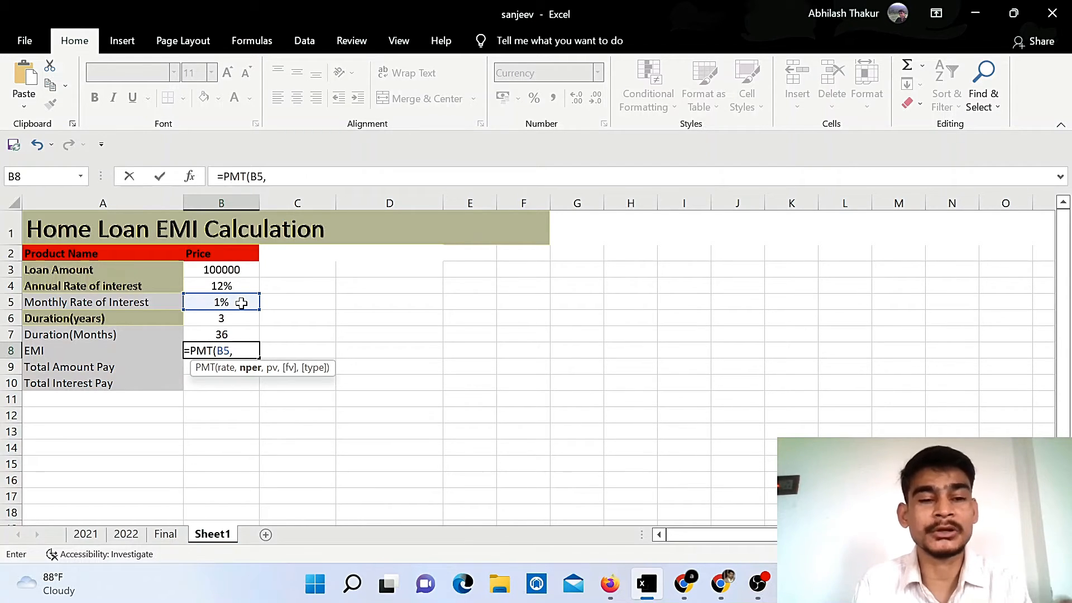
left_click(232, 334)
type(",")
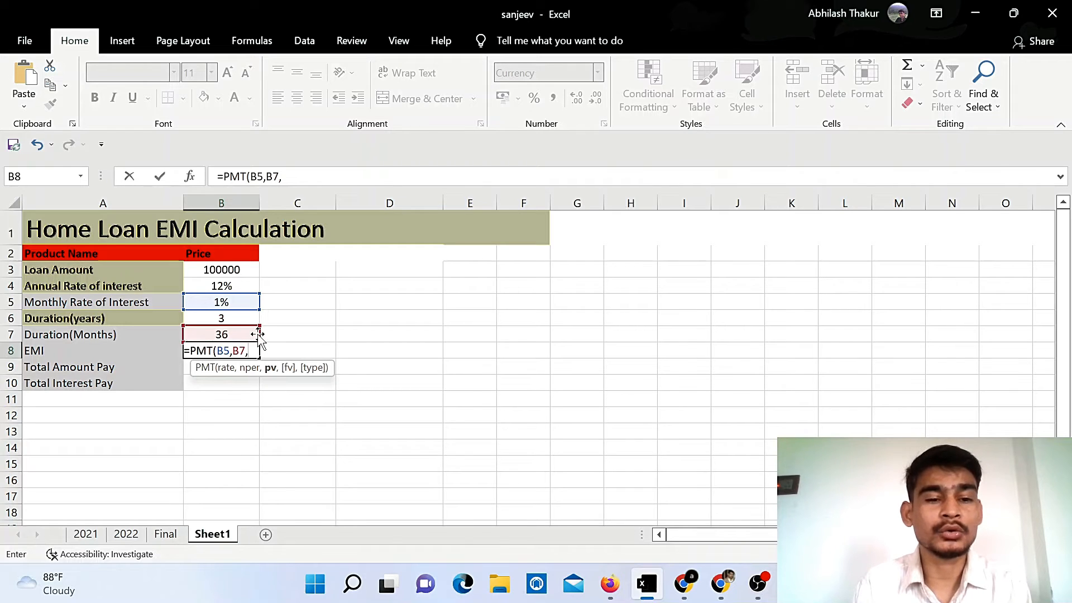
left_click(224, 270)
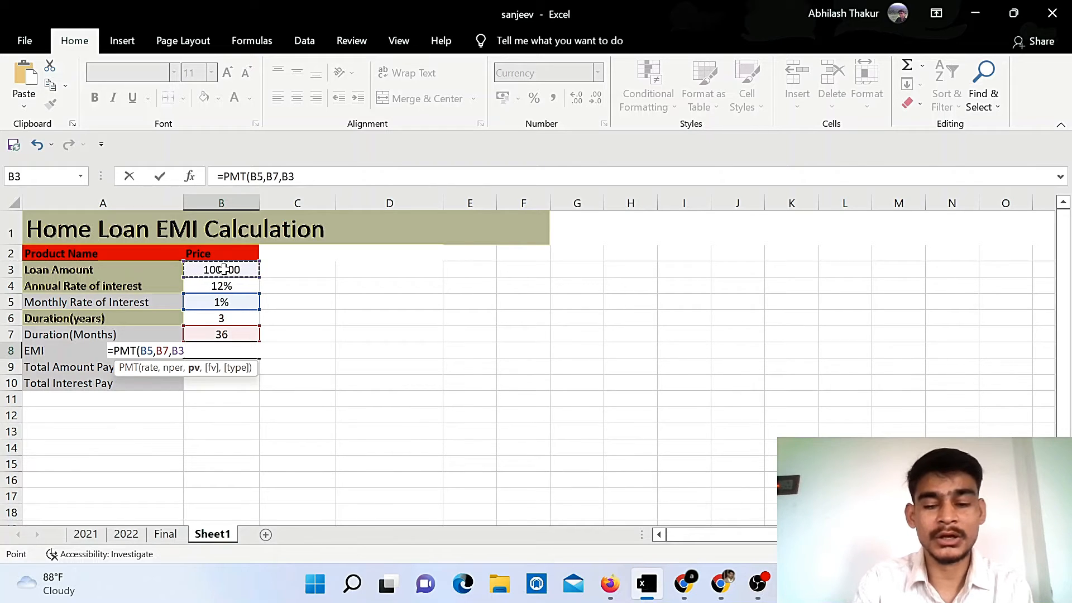
type(")")
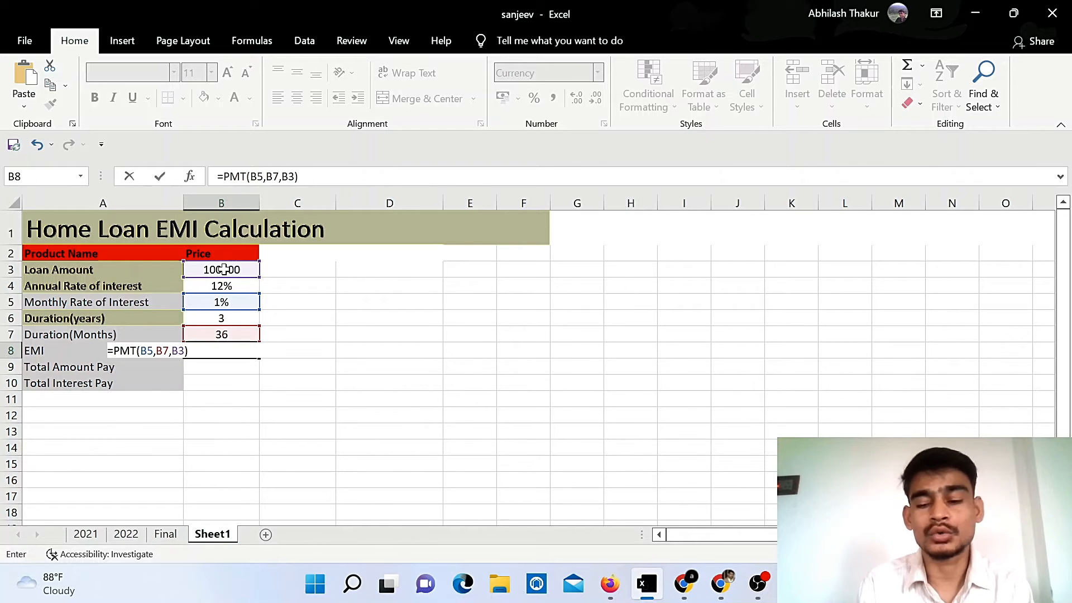
key("Return")
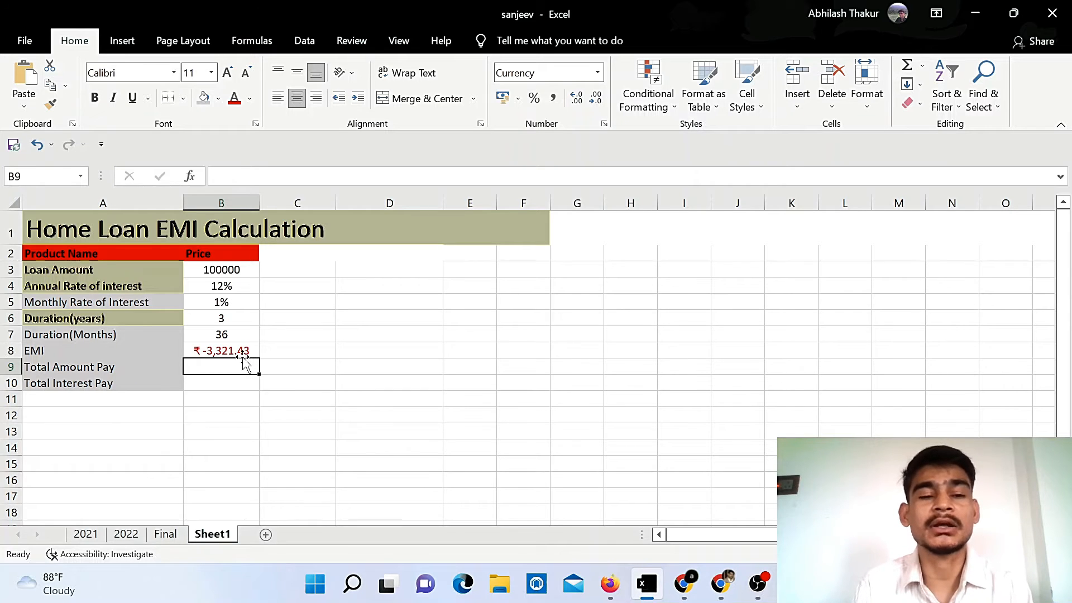
Step: Reverse the sign of the EMI in B8 by changing its formula to =-PMT(B5,B7,B3)
left_click(208, 353)
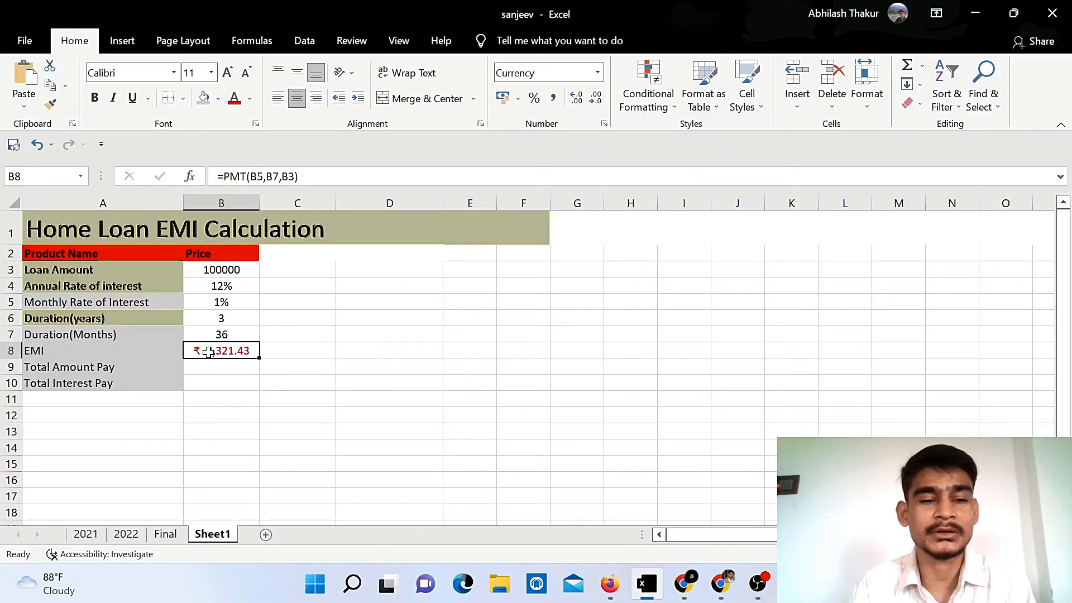
double_click(208, 352)
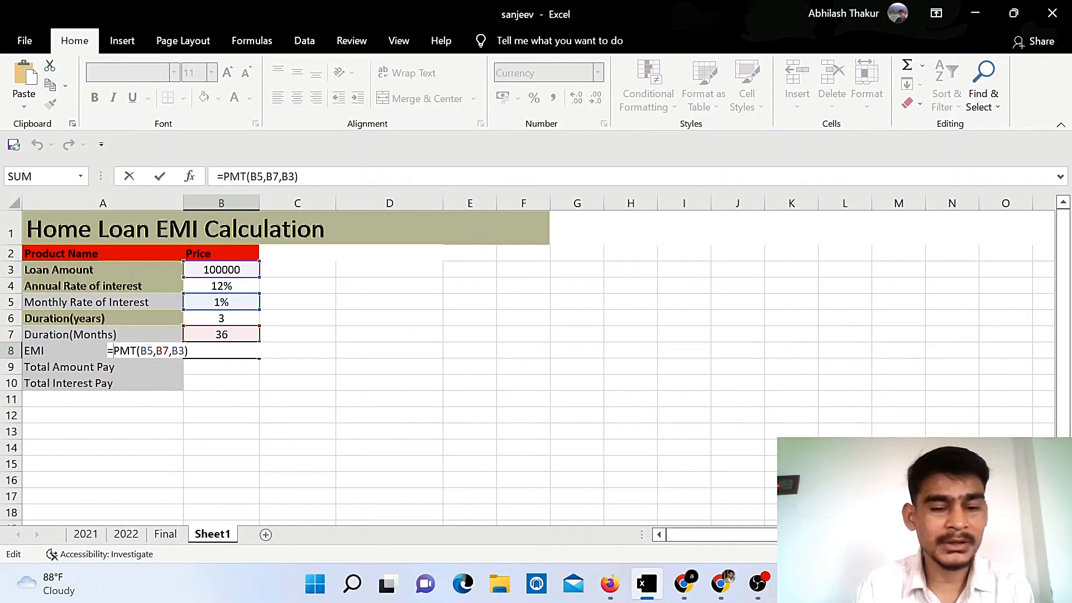
type("-")
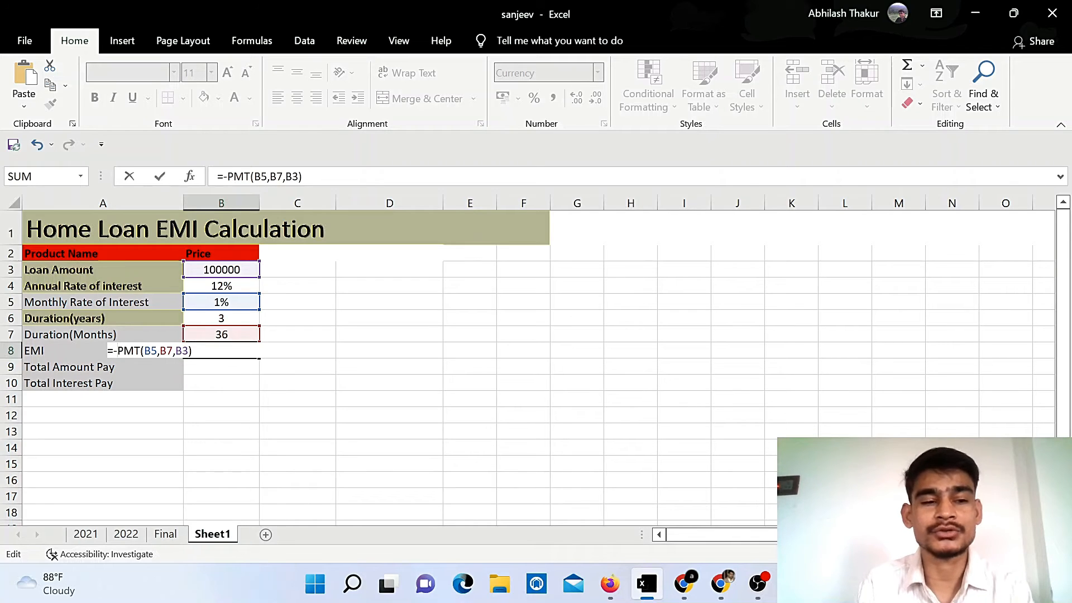
key("Return")
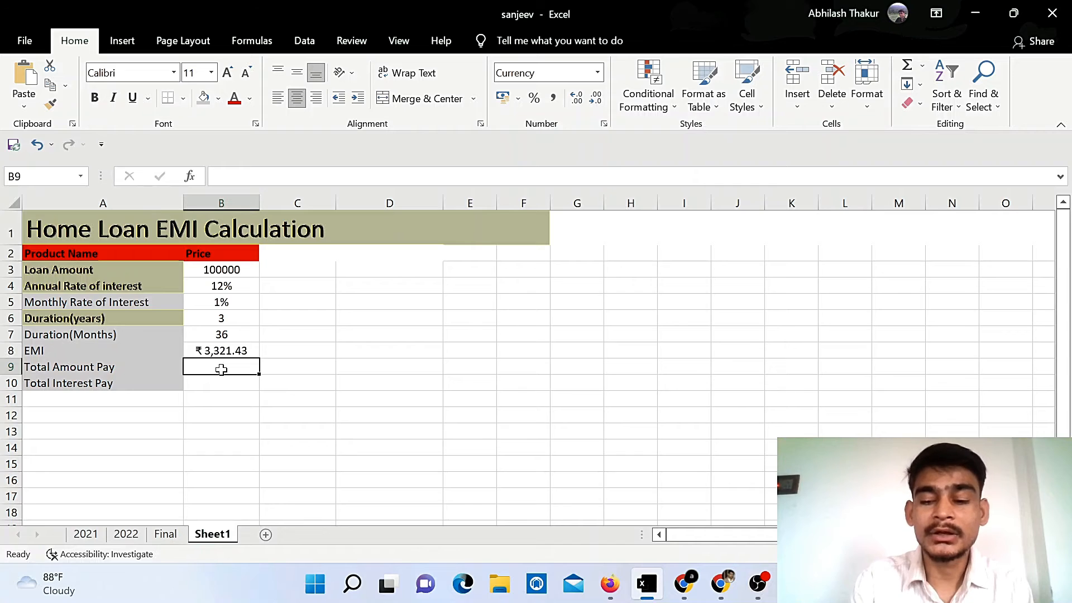
Step: Calculate the total amount to pay in B9 by multiplying the EMI by the months with =B8*B7
type("=")
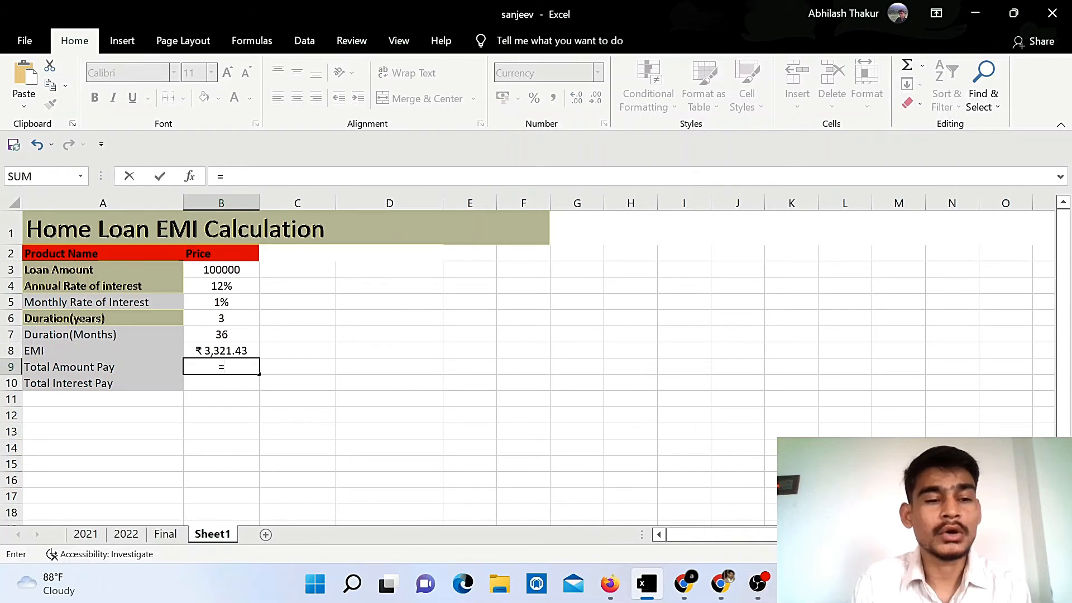
left_click(241, 350)
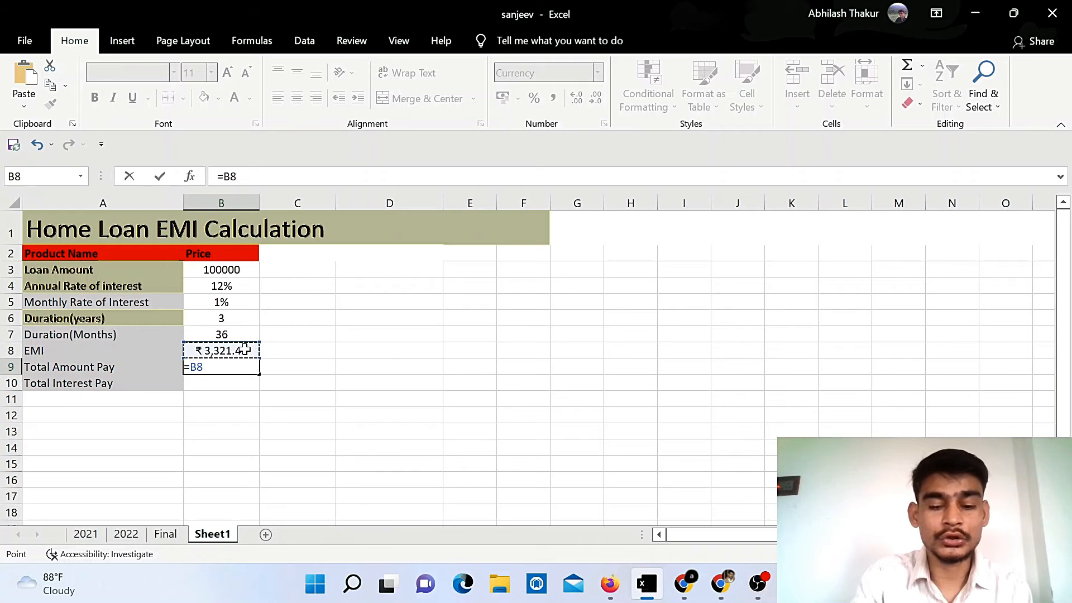
type("*")
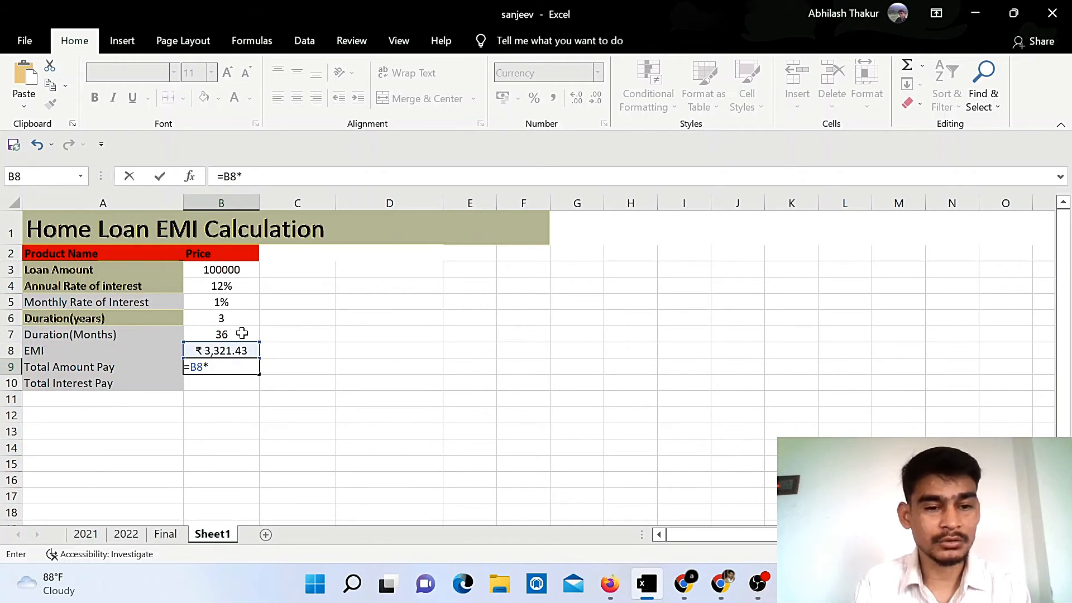
left_click(242, 333)
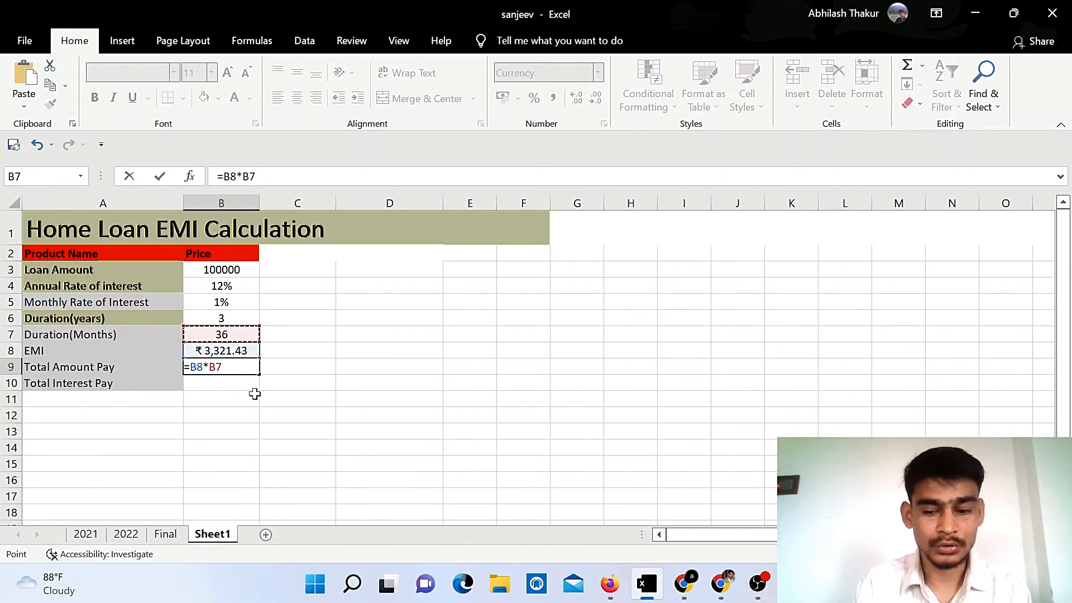
key("Return")
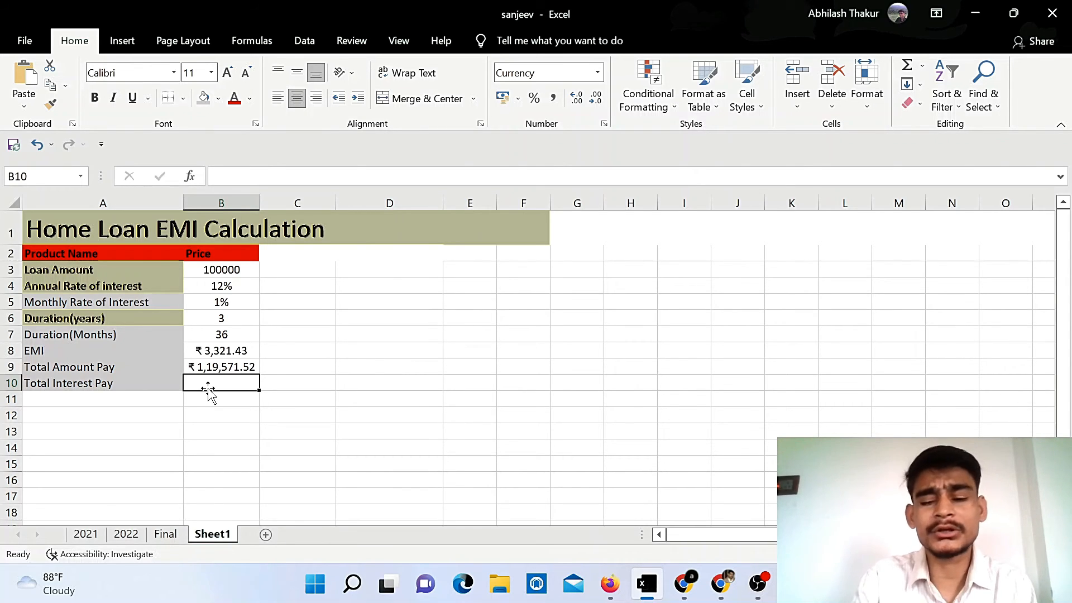
Step: Calculate the total interest to pay in B10 by subtracting the loan amount from the total with =B9-B3
type("=")
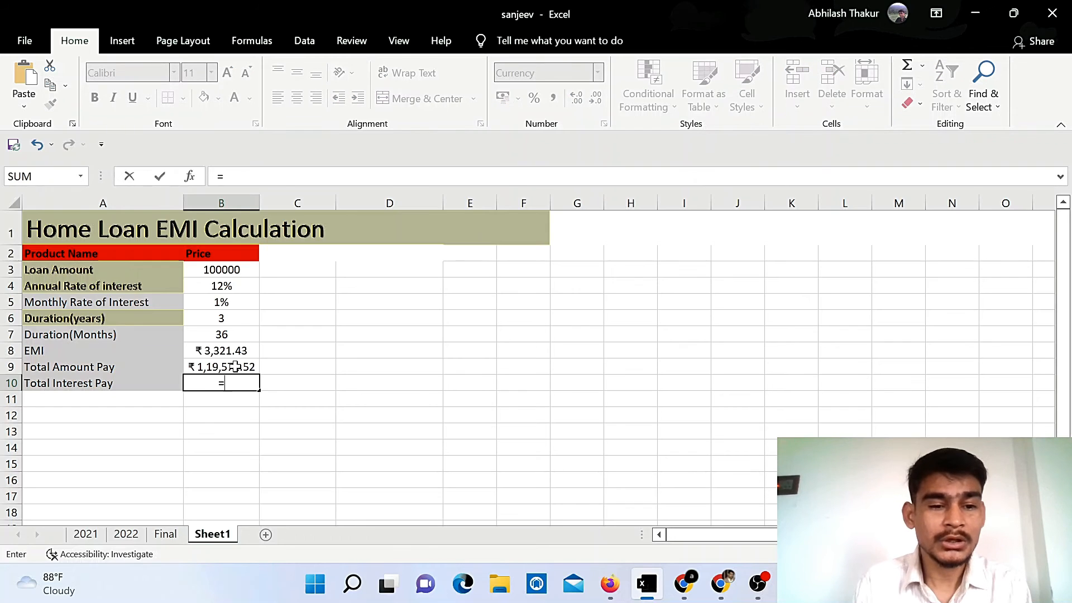
left_click(228, 366)
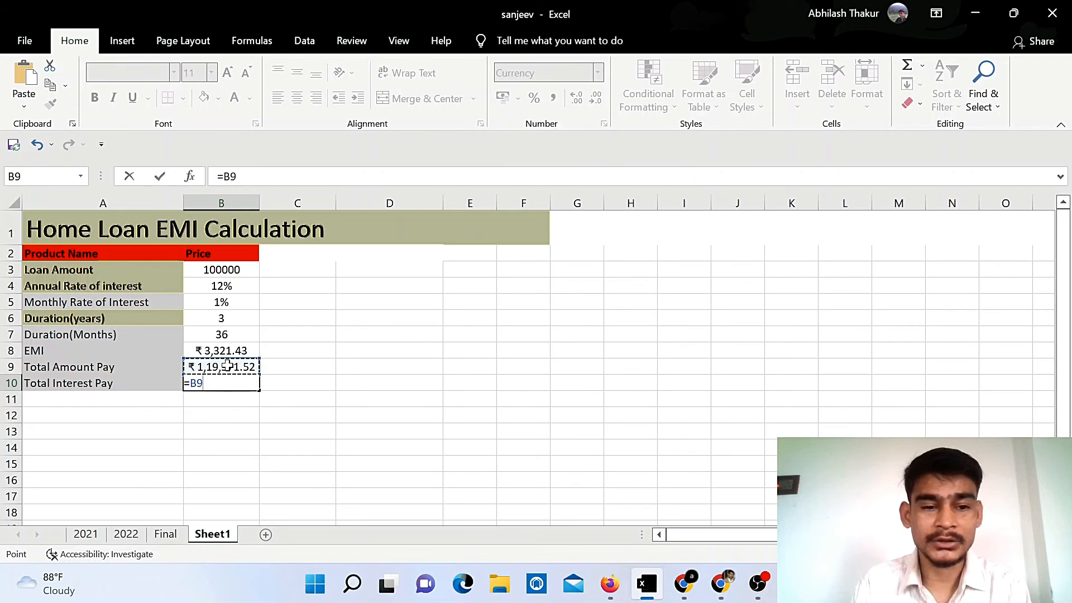
type("-")
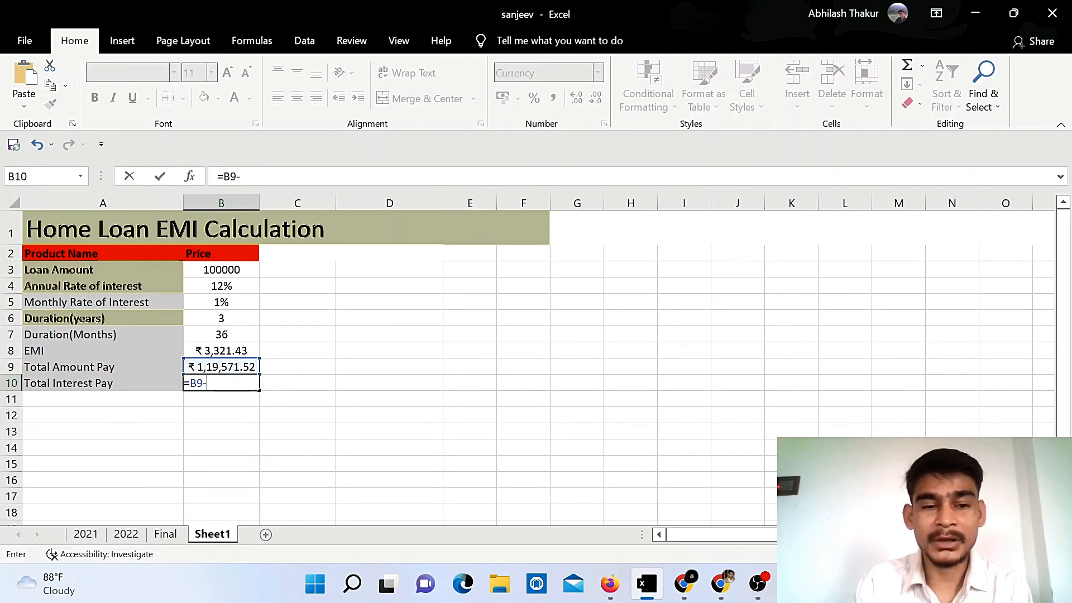
left_click(247, 269)
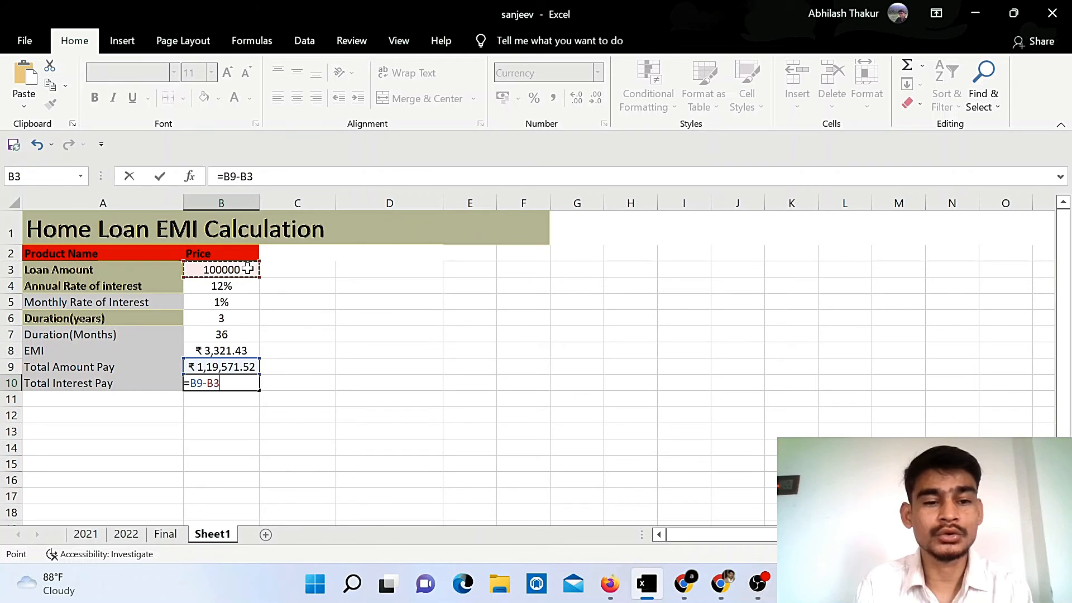
key("Return")
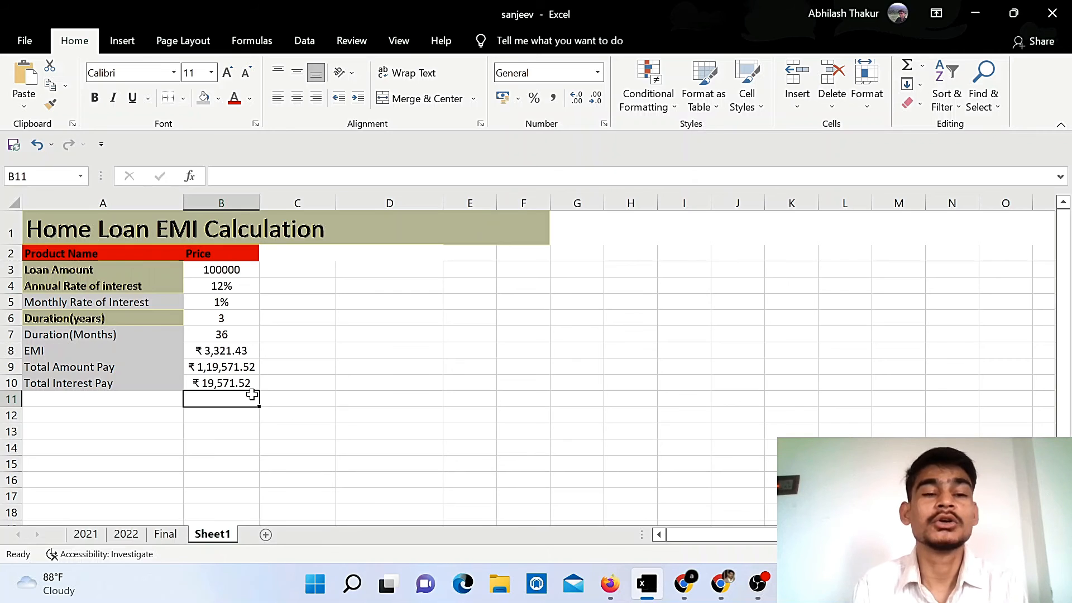
Step: Set the loan duration in B6 to 5 years to test the EMI calculation
double_click(210, 268)
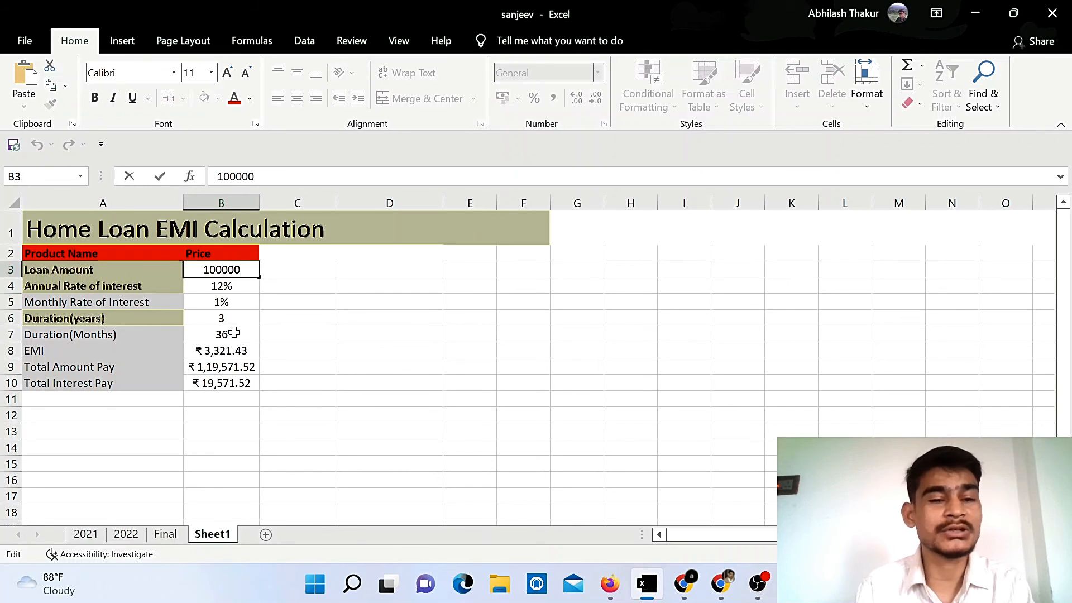
left_click(235, 318)
type("3")
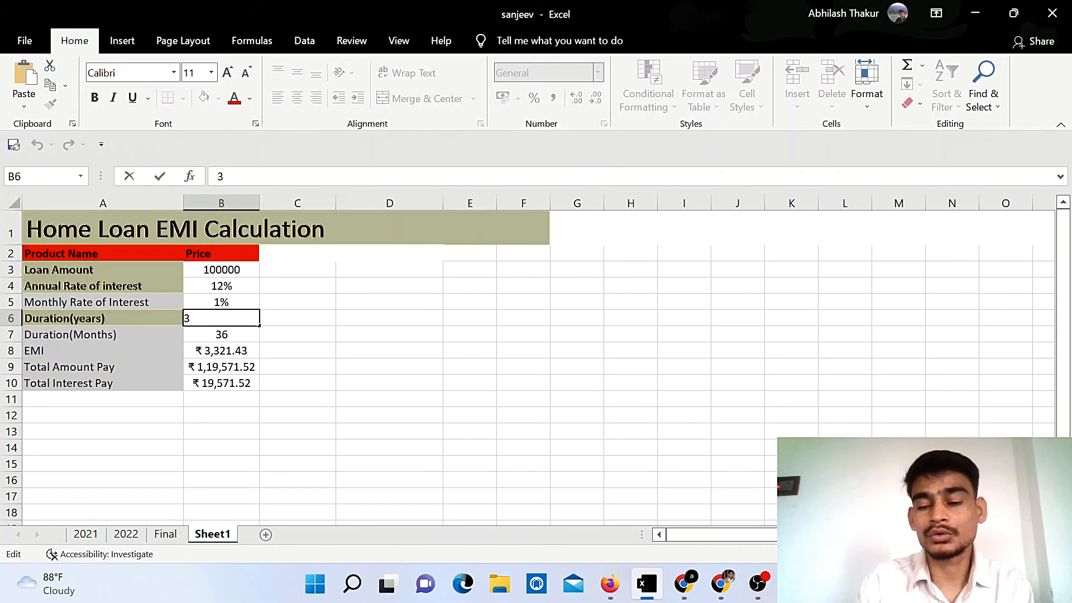
key("BackSpace")
type("5")
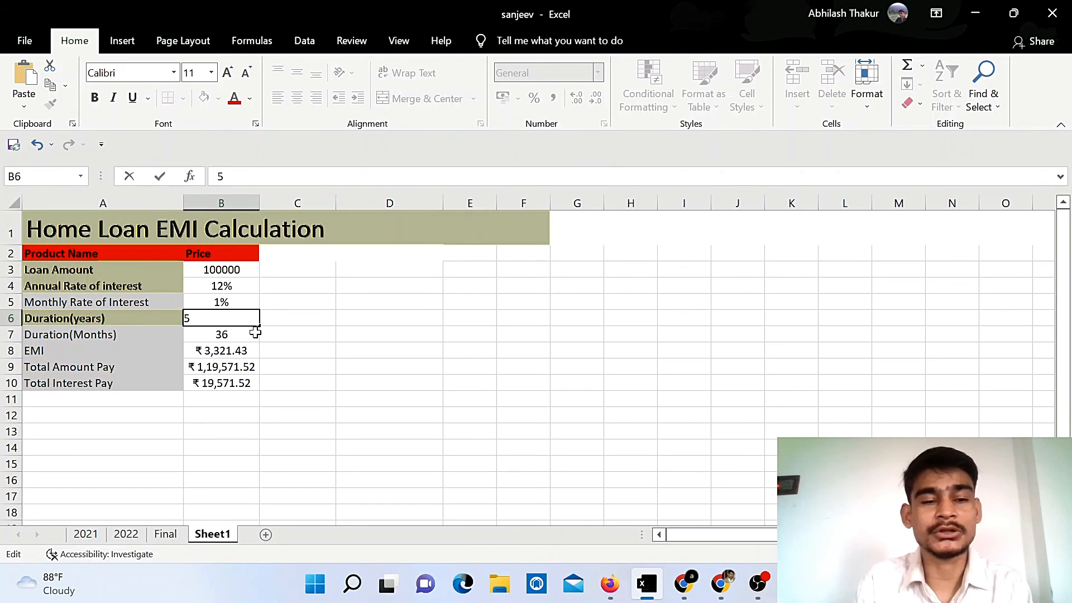
key("Return")
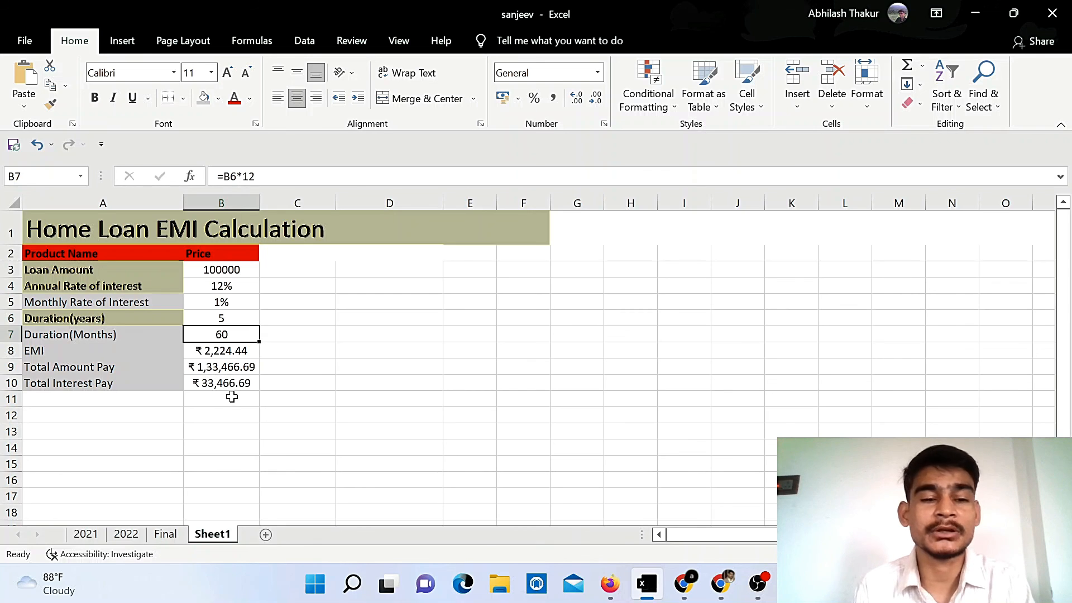
Step: Raise the loan amount in B3 to 1000000
double_click(214, 270)
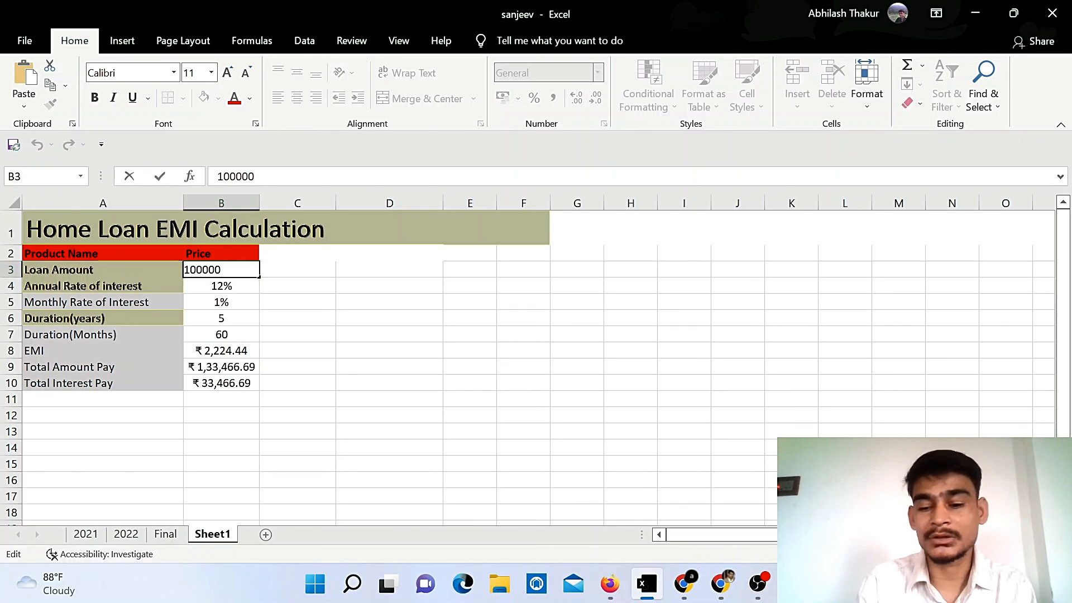
type("0")
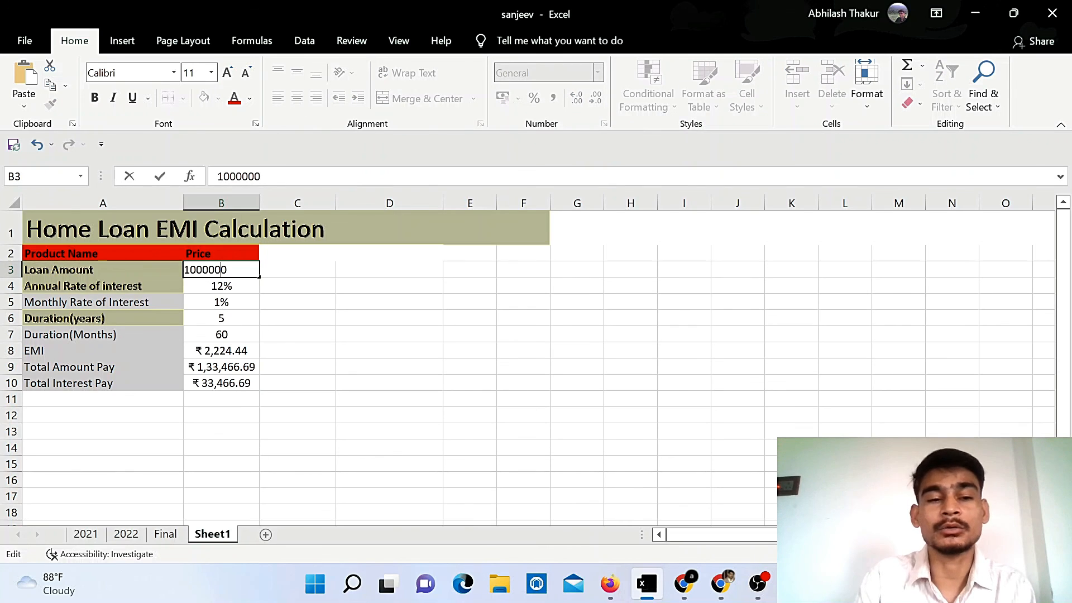
left_click(225, 383)
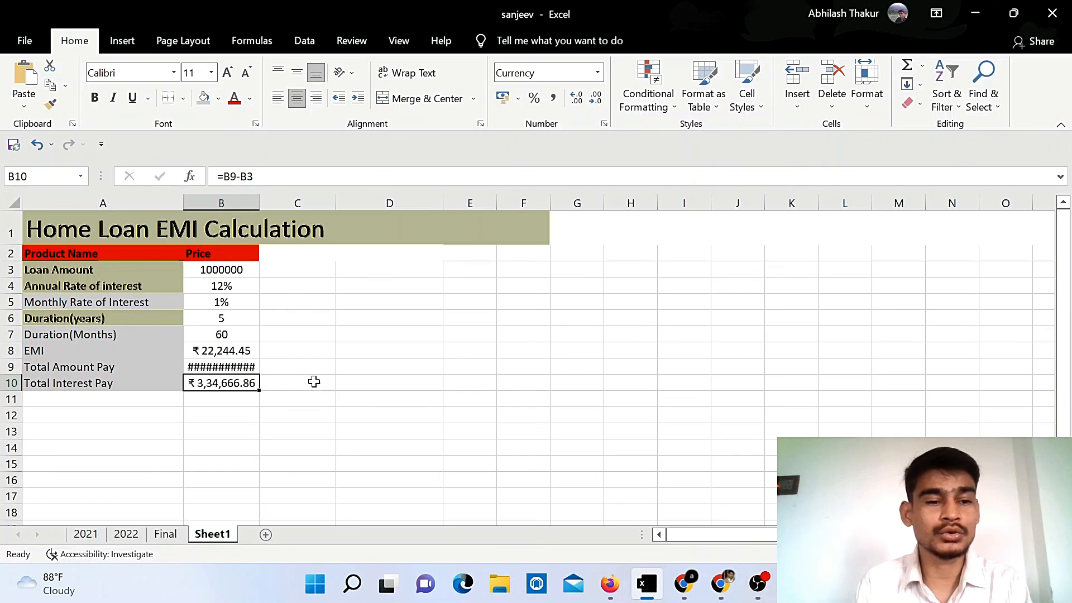